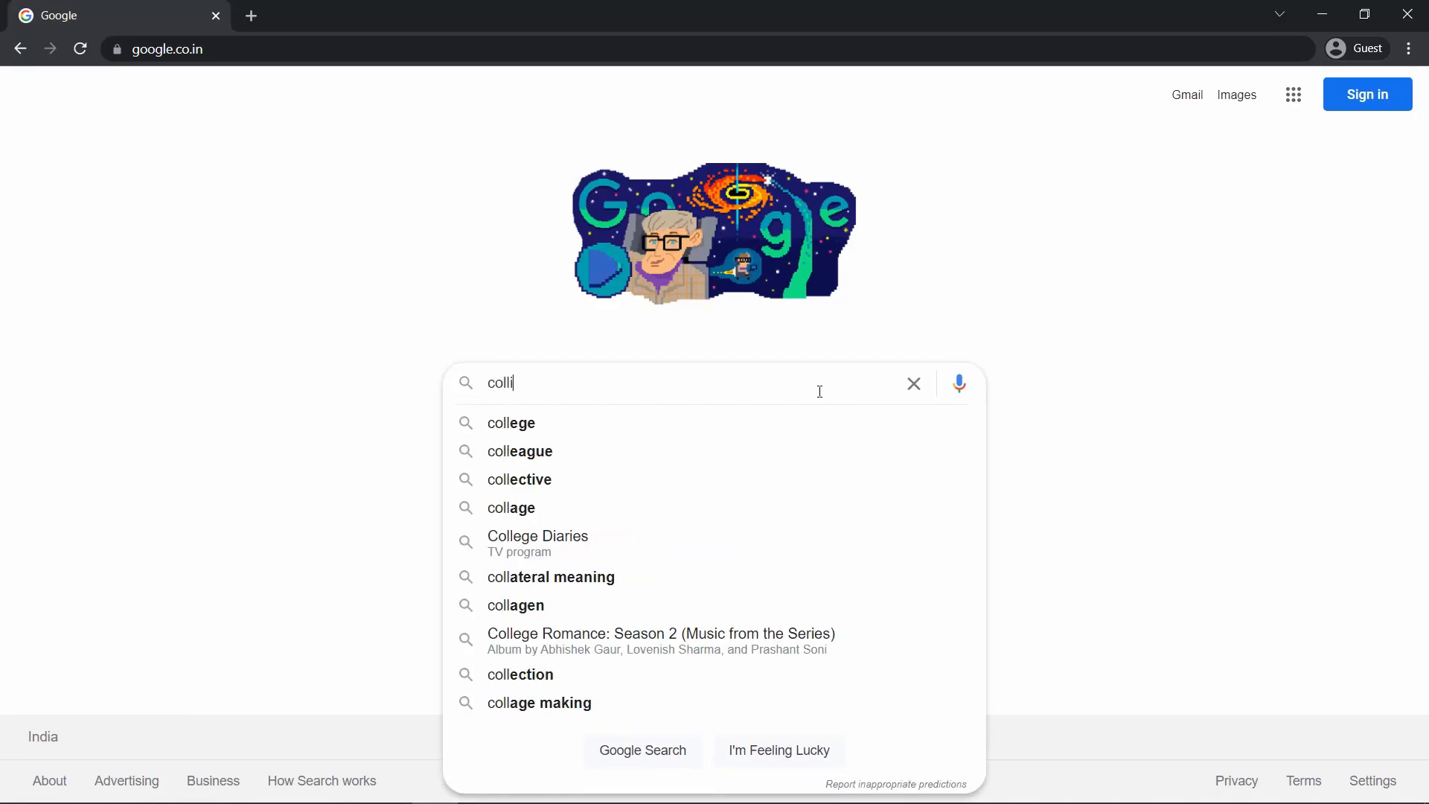
pyautogui.write('ns wor')
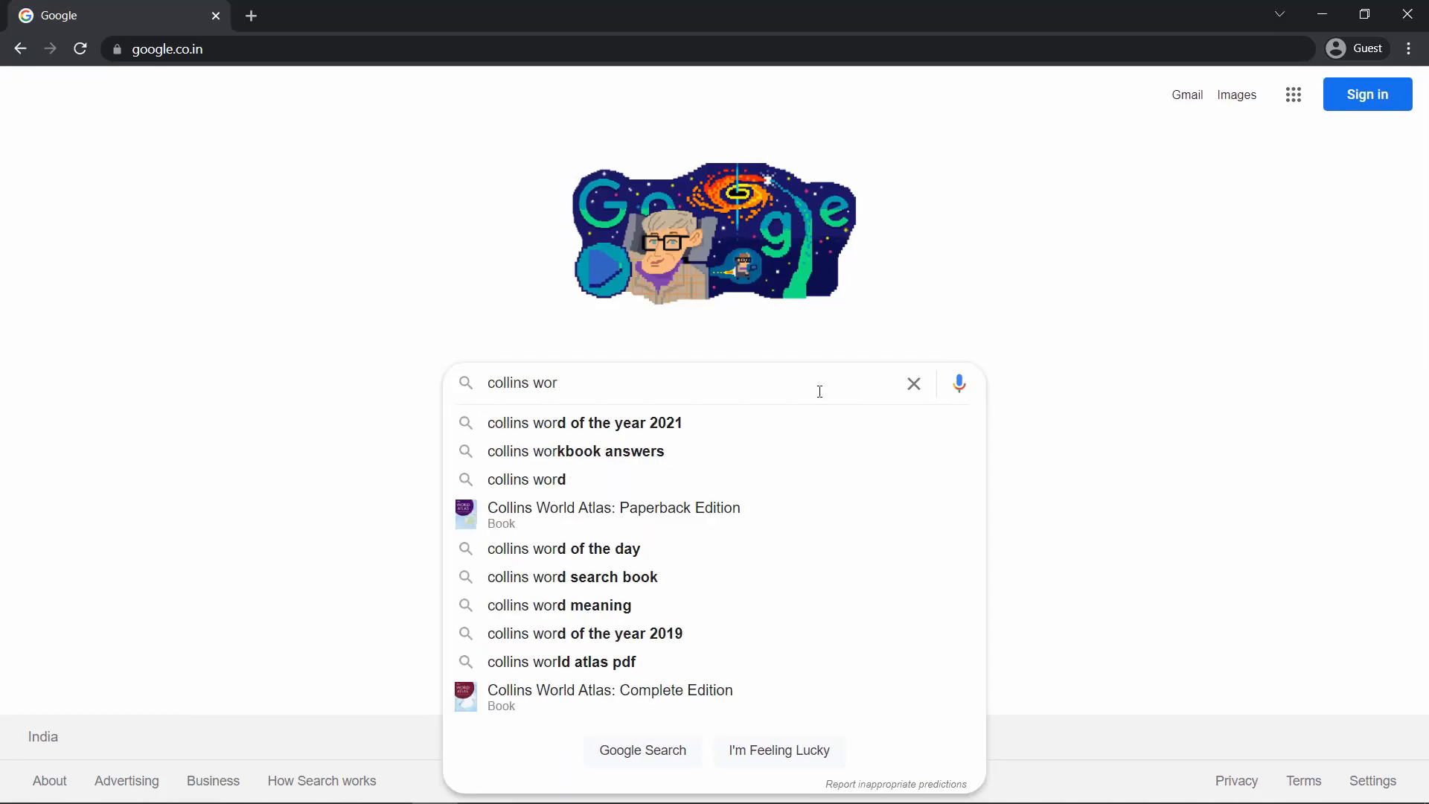
# - Run the Google search for 'collins word of the year 2021' from the suggestion
pyautogui.press('Down')
pyautogui.press('Return')
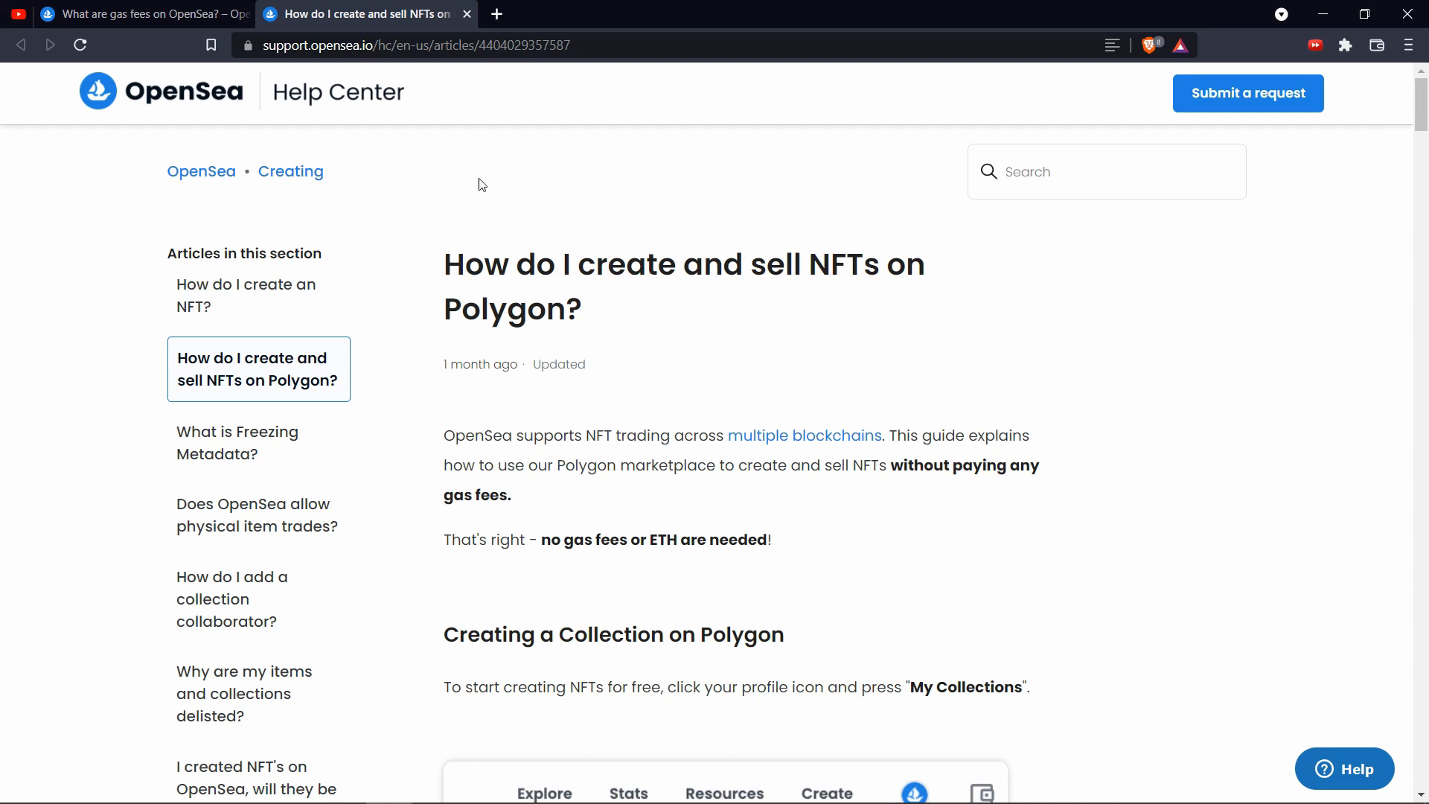
pyautogui.moveTo(443, 309); pyautogui.dragTo(592, 380)
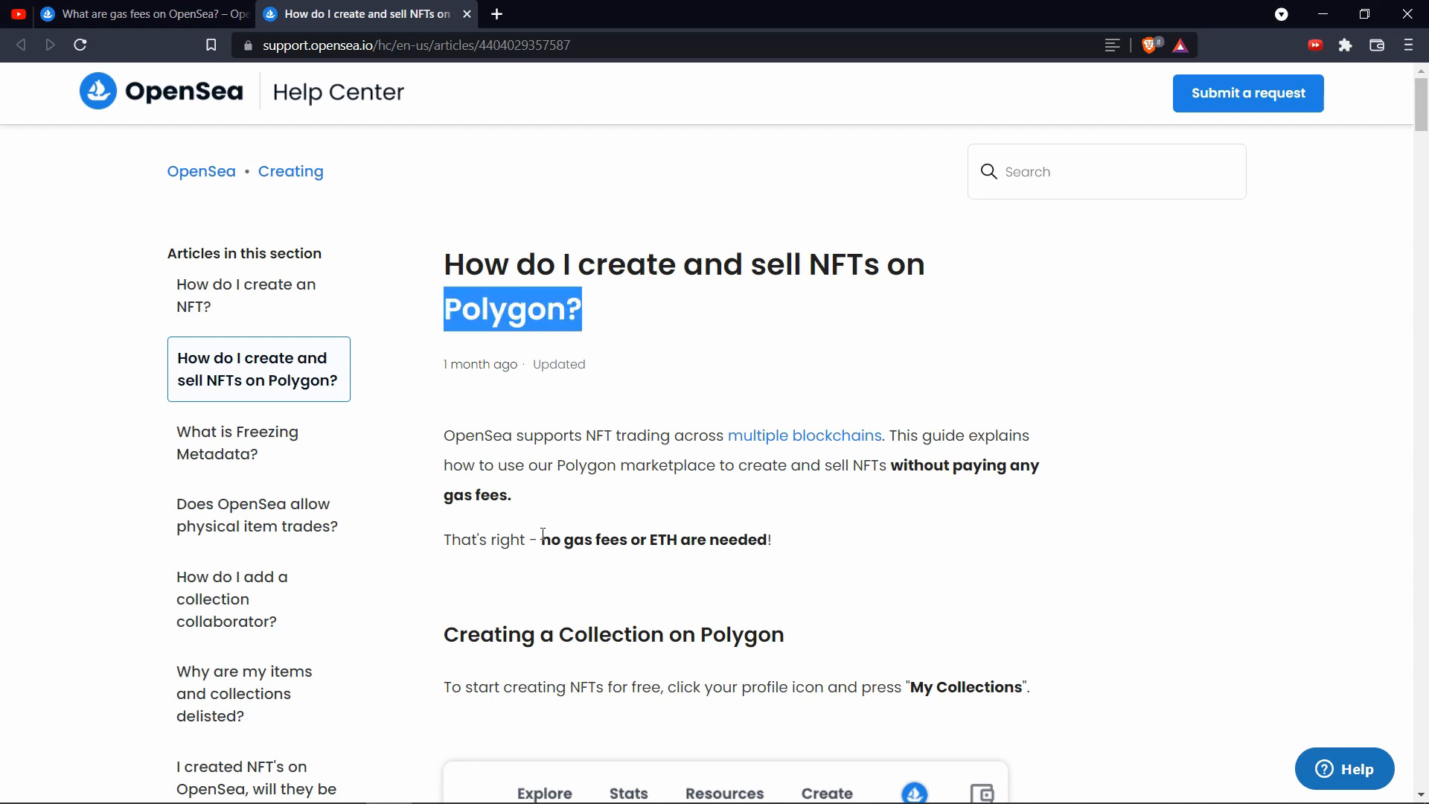
pyautogui.moveTo(542, 537); pyautogui.dragTo(798, 540)
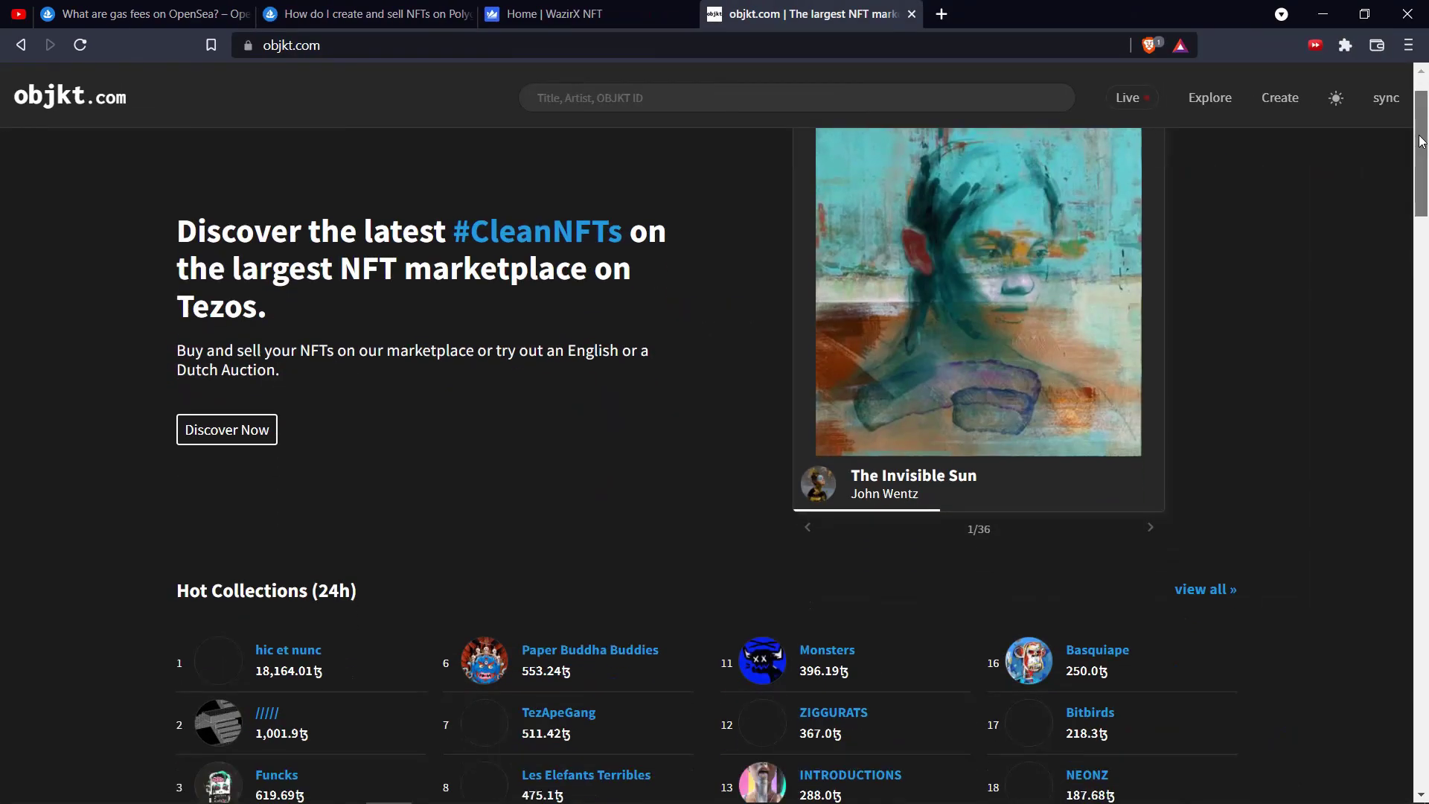
pyautogui.scroll(-2, 1421, 163)
pyautogui.moveTo(1421, 163); pyautogui.dragTo(1425, 264)
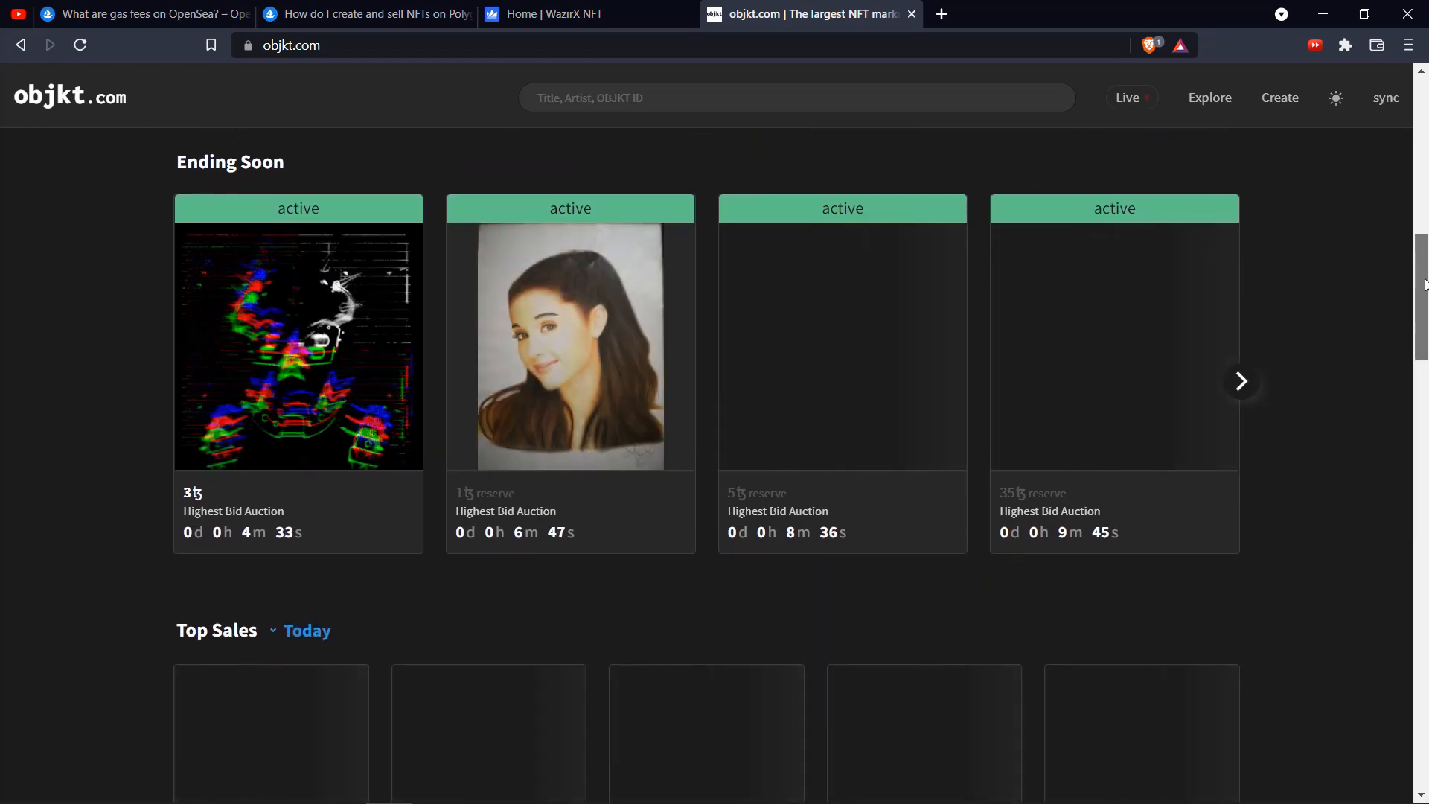
pyautogui.moveTo(1425, 264); pyautogui.dragTo(1424, 558)
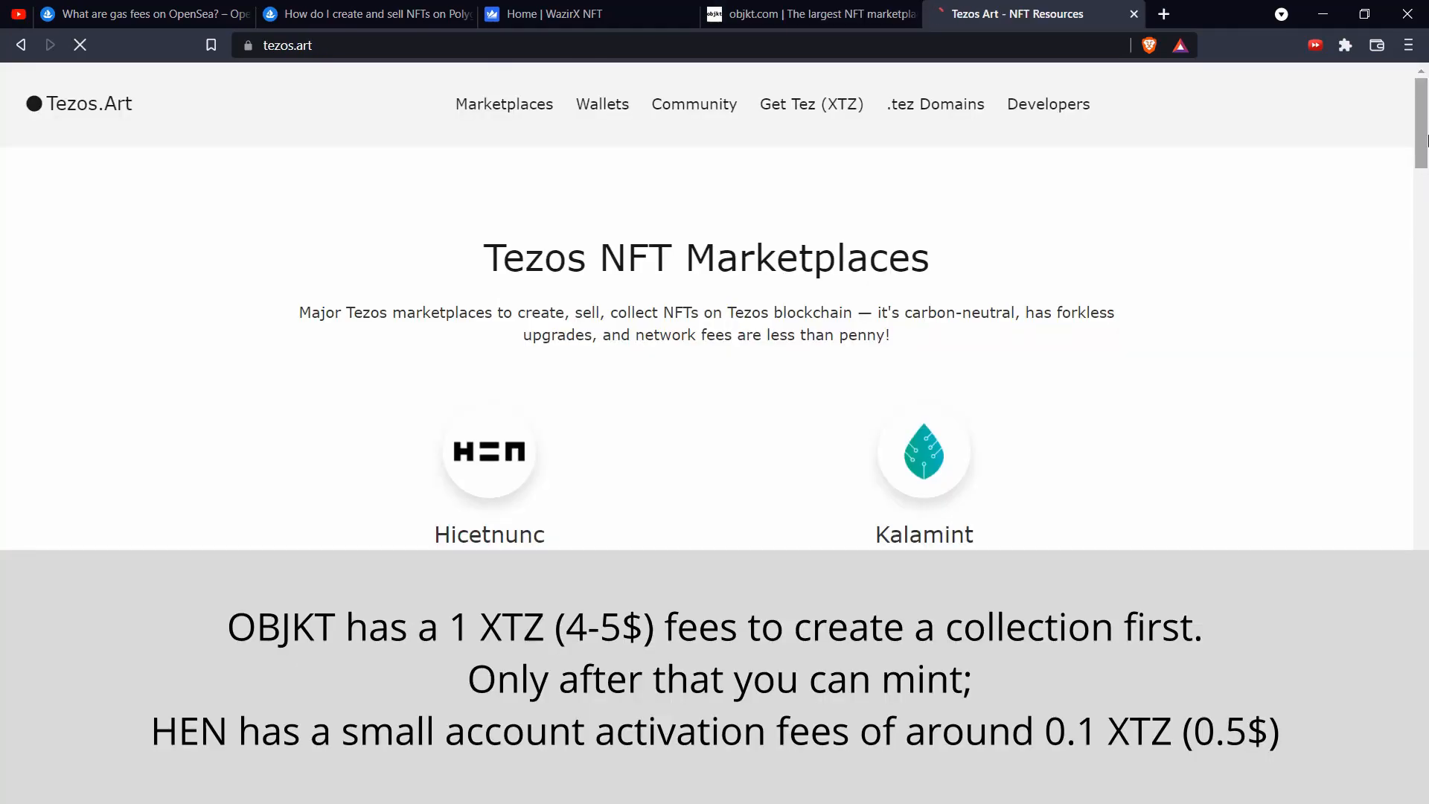
pyautogui.moveTo(1425, 134); pyautogui.dragTo(1425, 179)
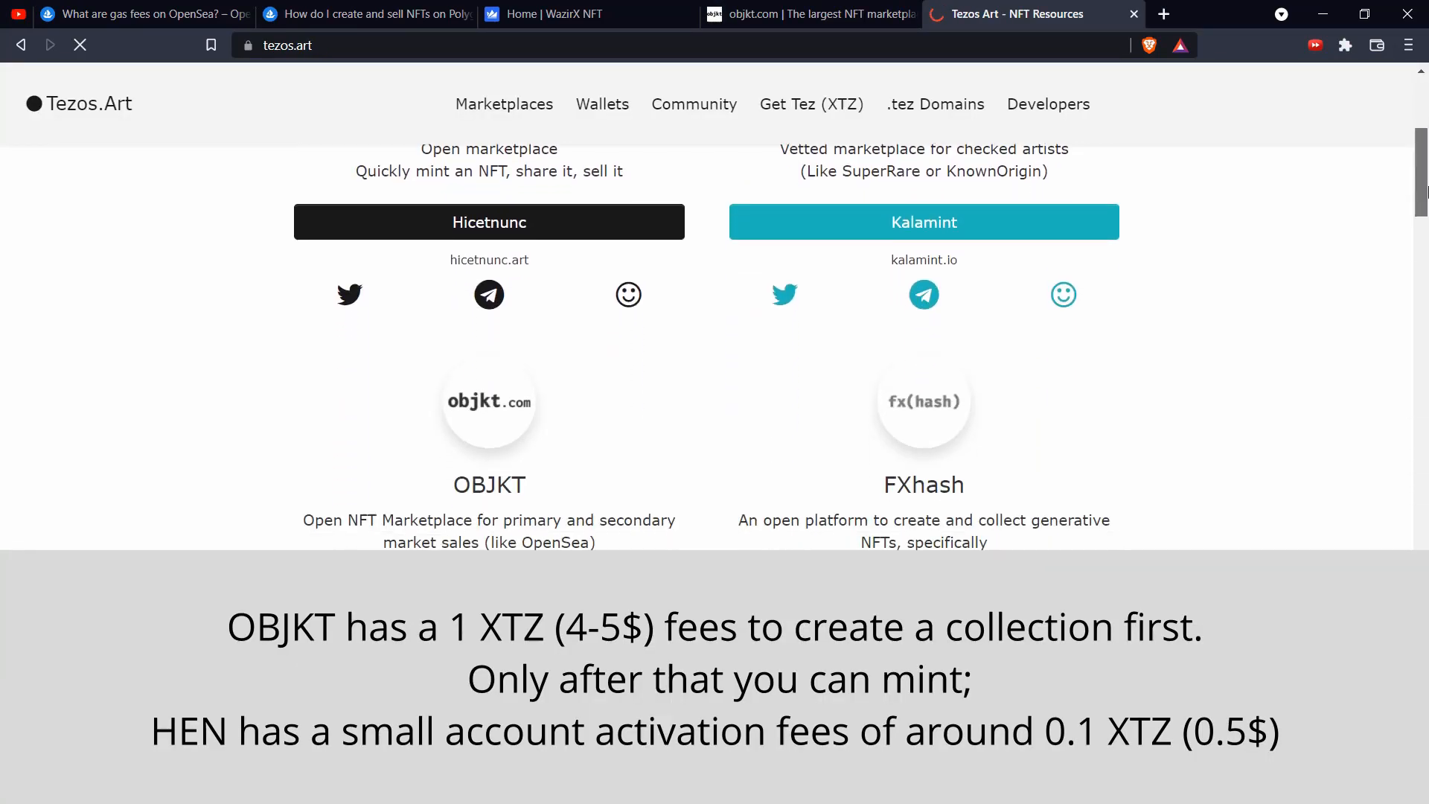
pyautogui.moveTo(1422, 191); pyautogui.dragTo(1425, 311)
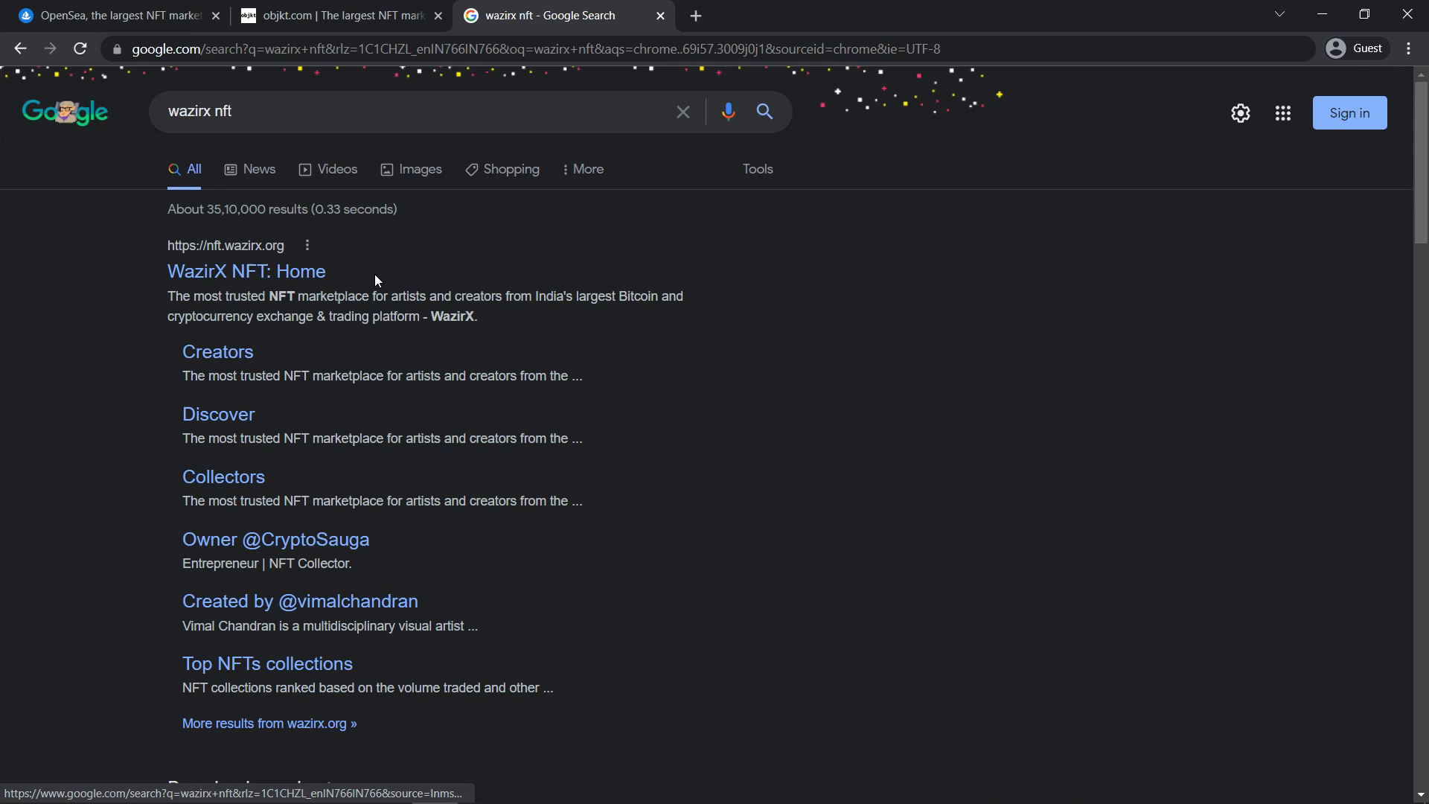
# - Go to the WazirX NFT marketplace homepage from the search result
pyautogui.click(294, 273)
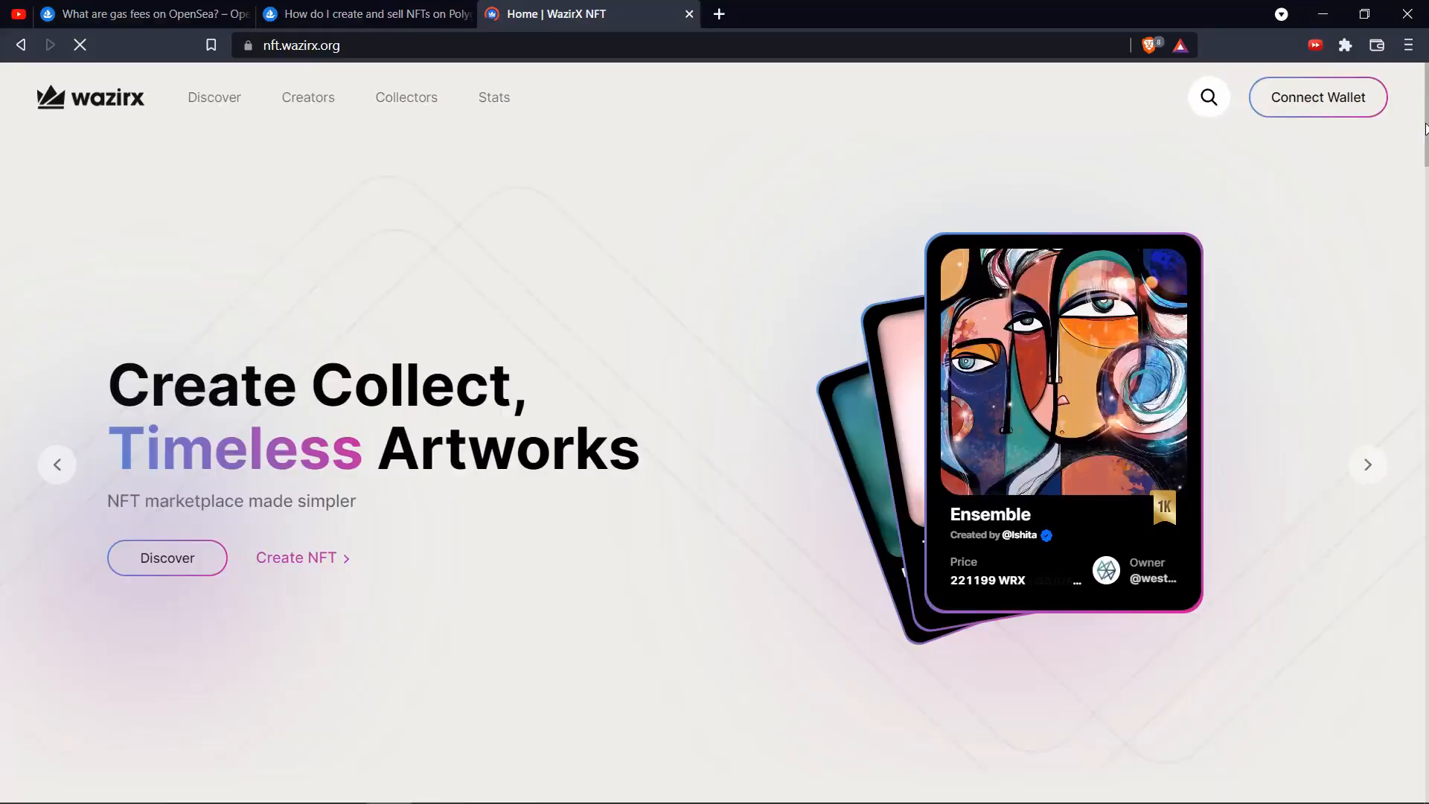
pyautogui.moveTo(1425, 154); pyautogui.dragTo(1416, 730)
pyautogui.scroll(-3, 1416, 731)
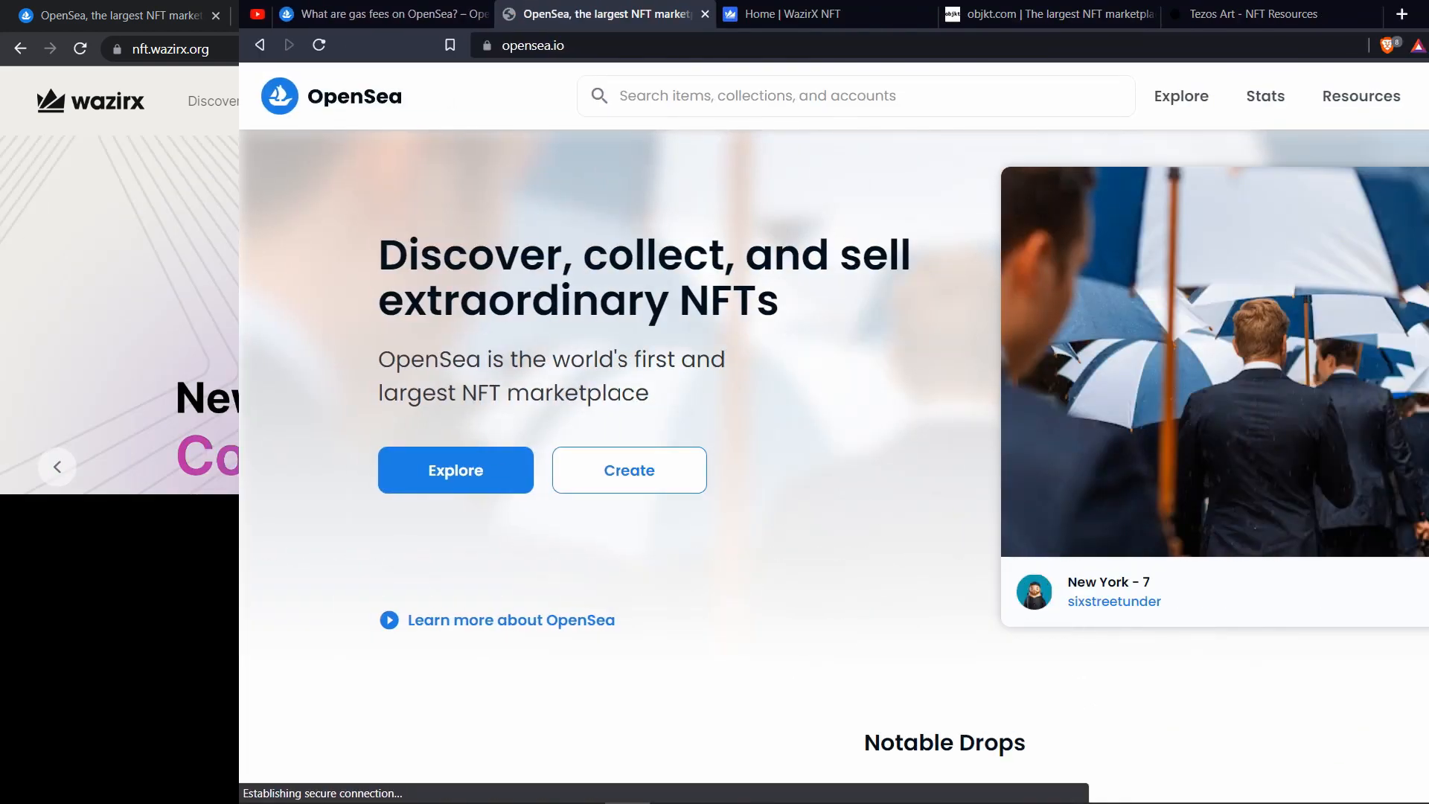
pyautogui.scroll(-3, 1381, 222)
pyautogui.scroll(-4, 1382, 223)
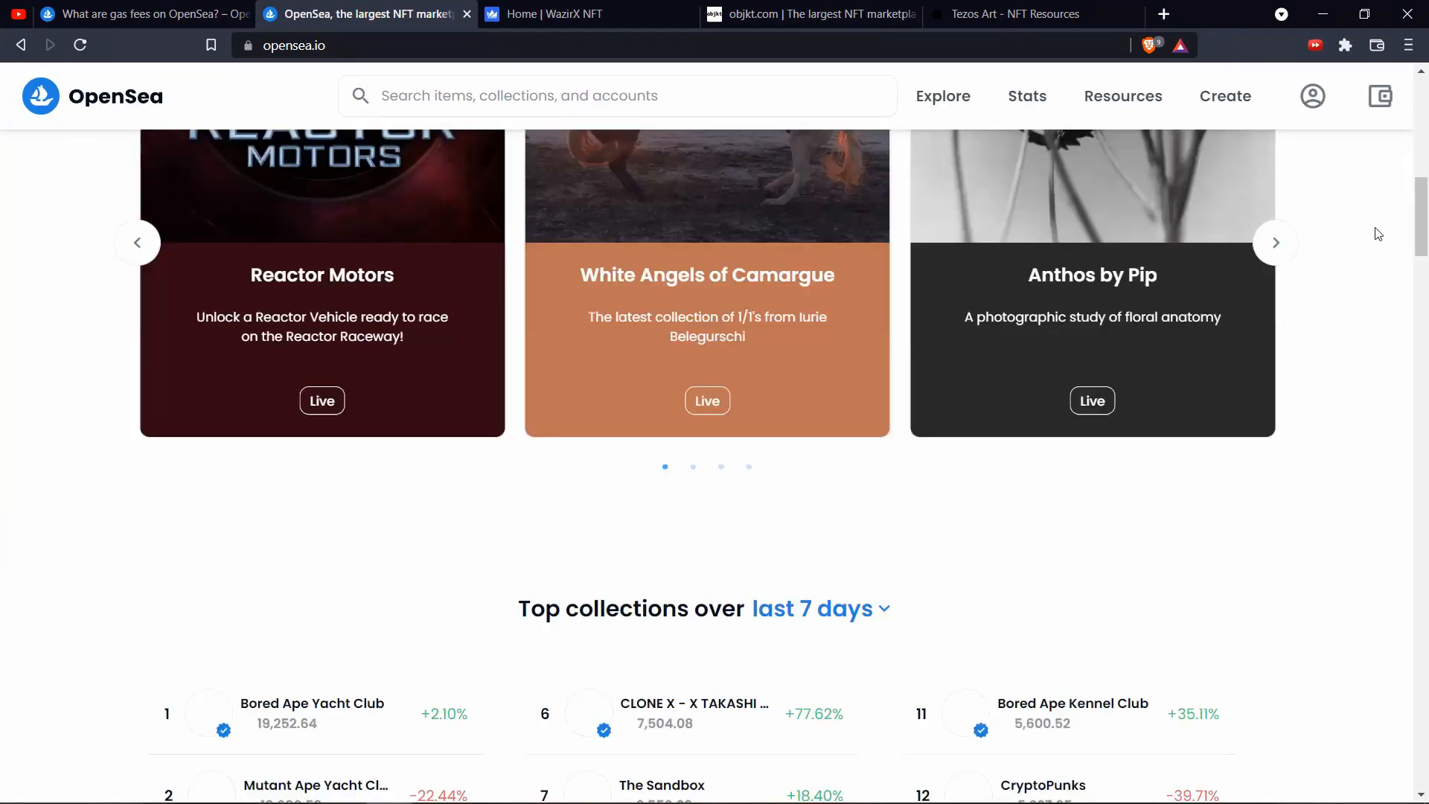
pyautogui.scroll(-3, 1378, 233)
pyautogui.scroll(-3, 1377, 234)
pyautogui.scroll(-3, 1377, 233)
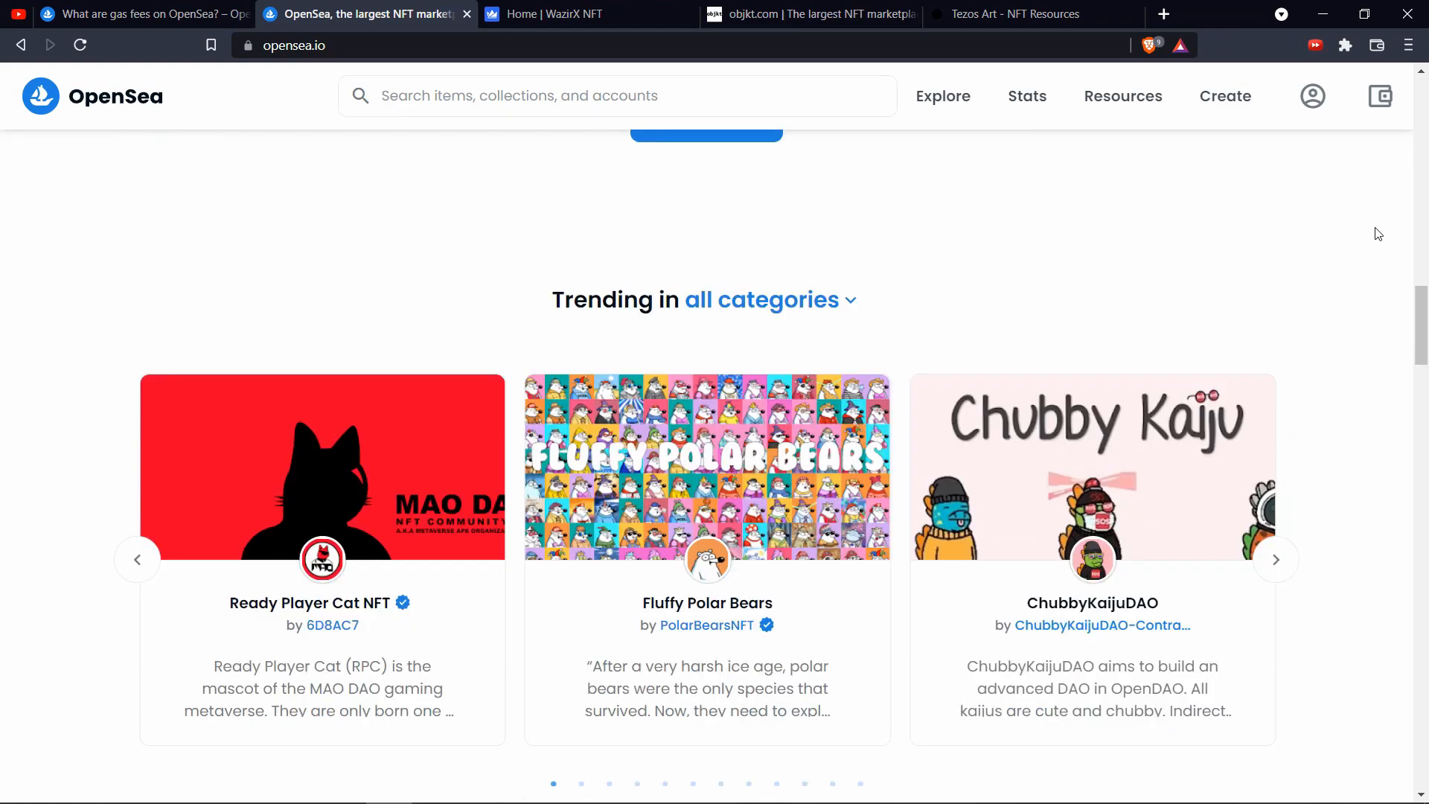
pyautogui.scroll(-2, 1377, 234)
pyautogui.scroll(-3, 1378, 233)
pyautogui.scroll(-3, 1378, 234)
pyautogui.scroll(-2, 1378, 234)
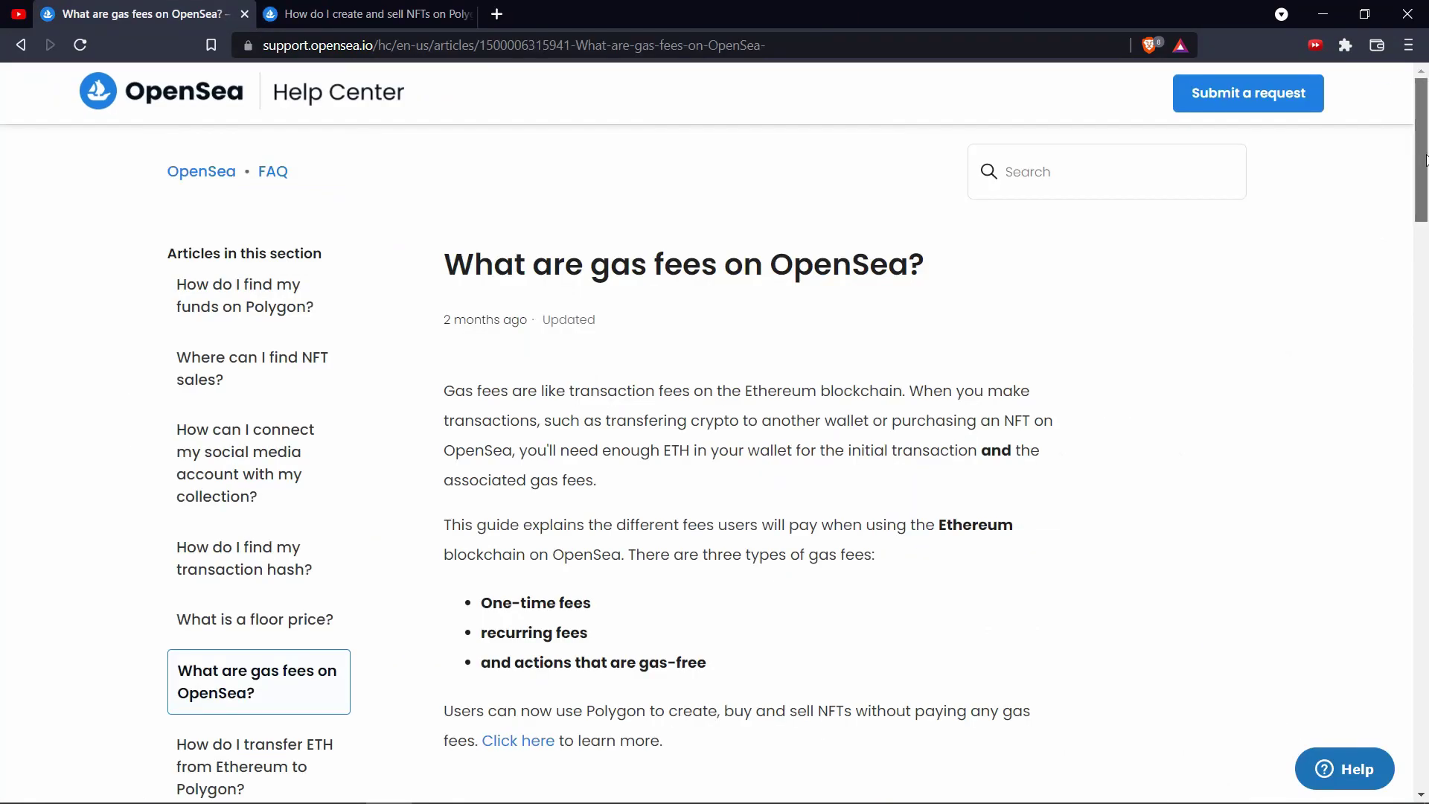
pyautogui.moveTo(1424, 160); pyautogui.dragTo(1425, 213)
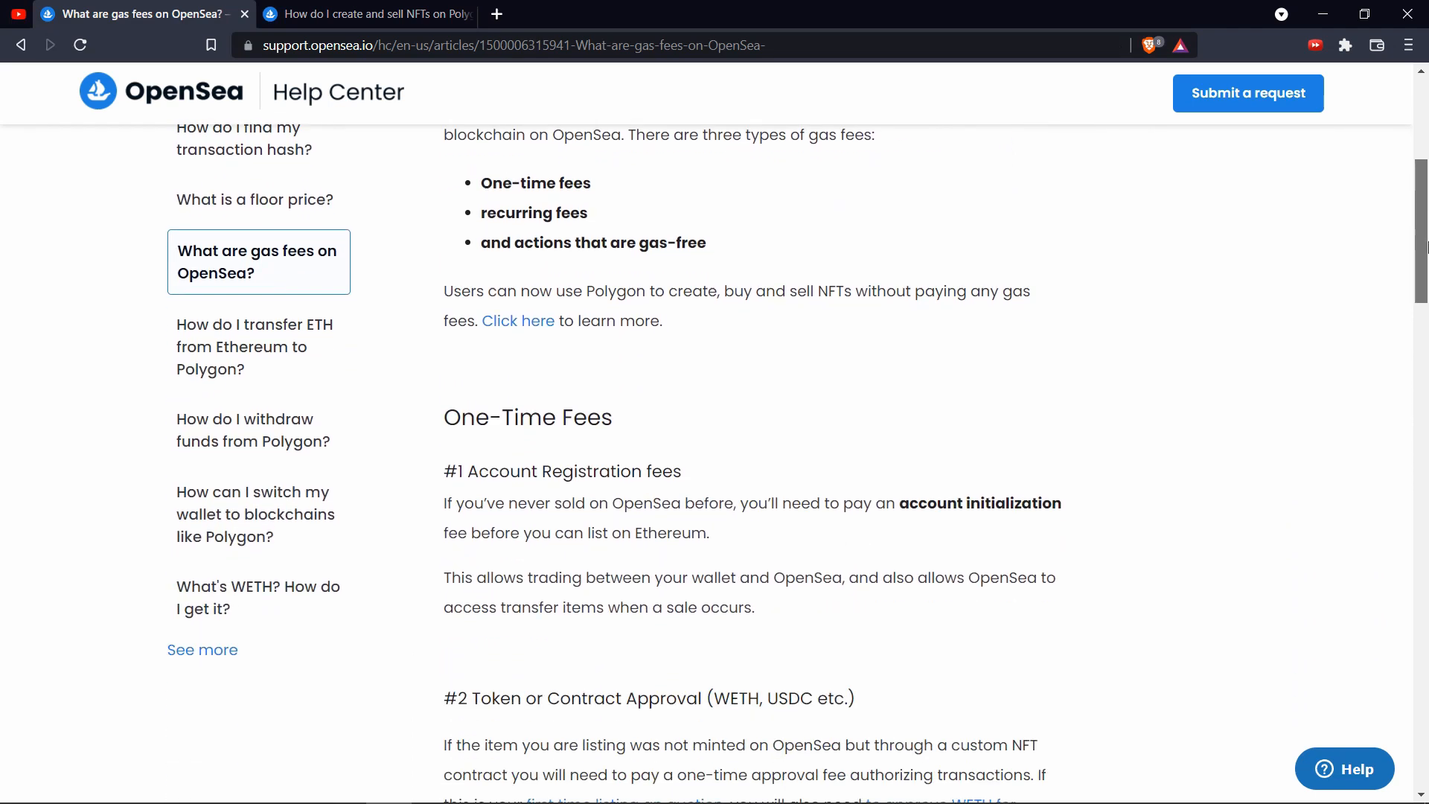
pyautogui.moveTo(1425, 212); pyautogui.dragTo(1425, 279)
# - Highlight the phrase 'account initialization' in the one-time fees section, then clear it
pyautogui.moveTo(898, 326); pyautogui.dragTo(1090, 327)
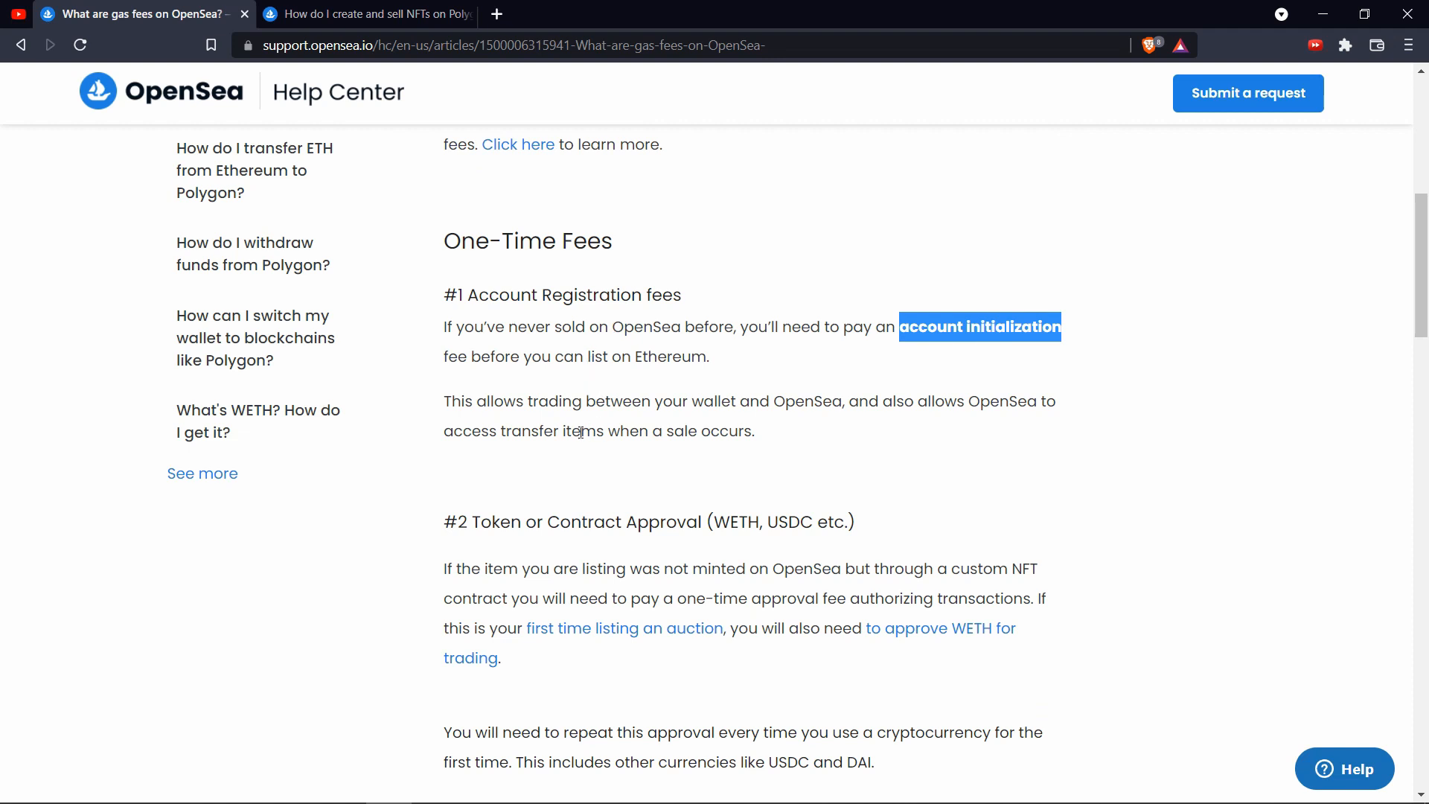
pyautogui.click(723, 474)
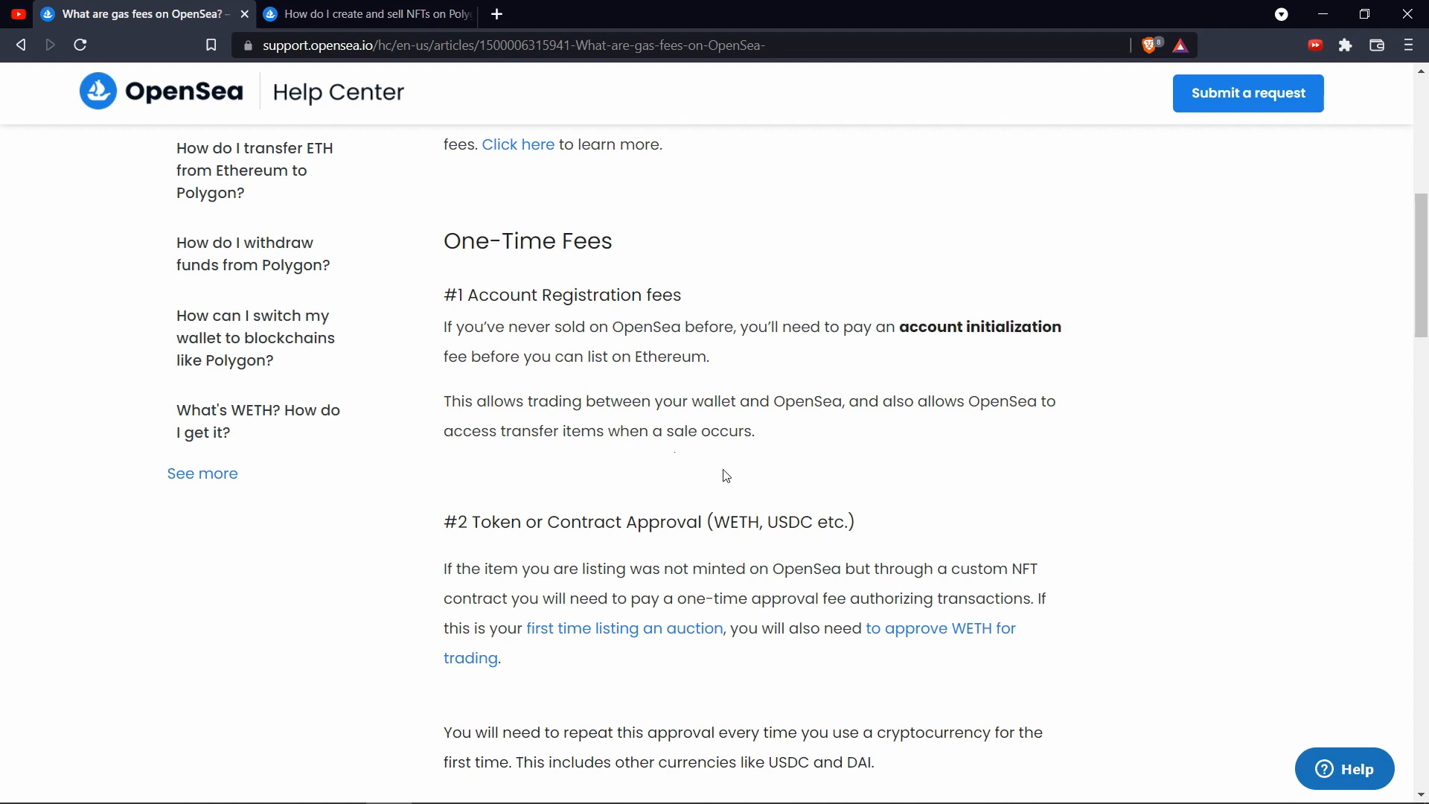
pyautogui.scroll(-1, 733, 461)
pyautogui.scroll(-1, 730, 458)
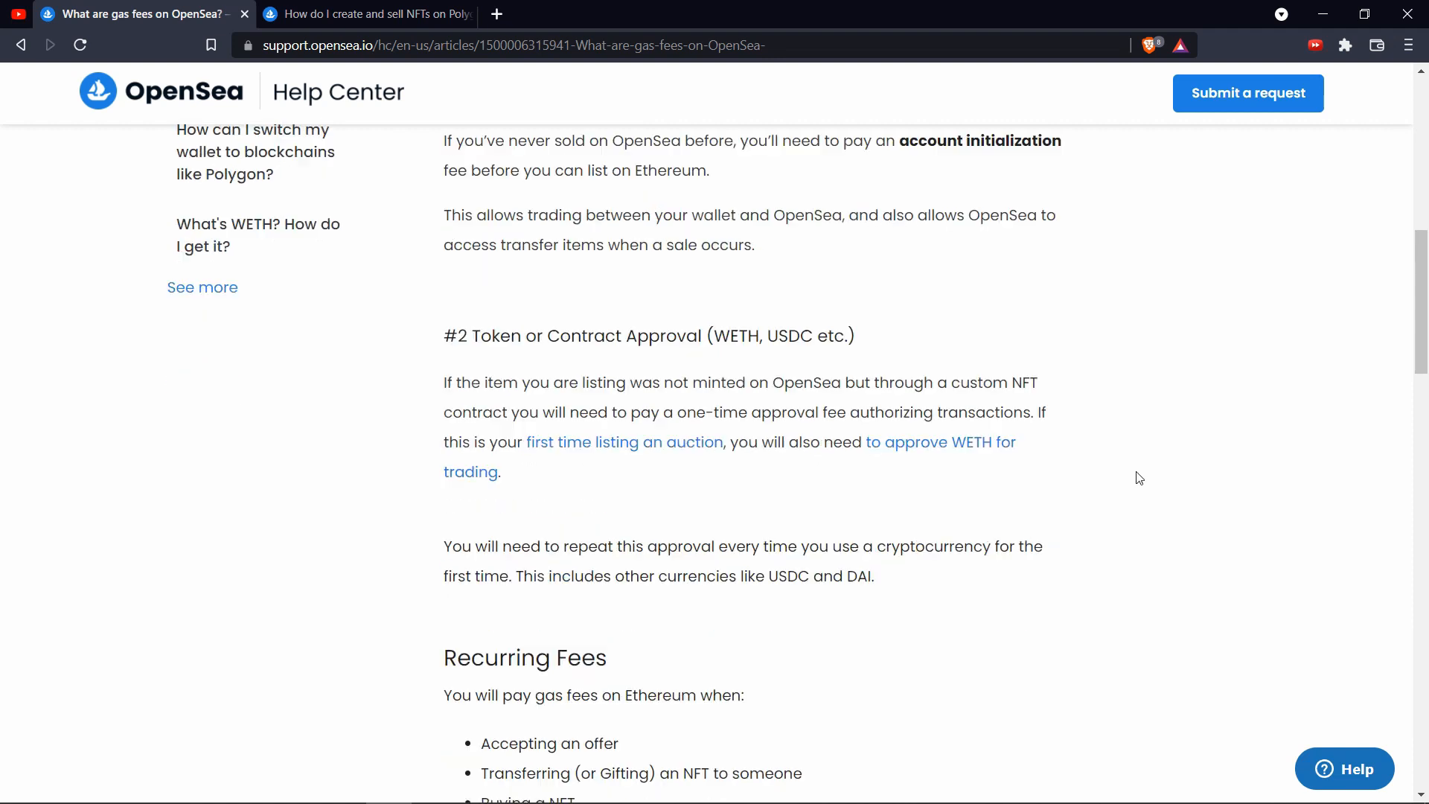
pyautogui.scroll(-2, 1135, 475)
pyautogui.scroll(-1, 1174, 467)
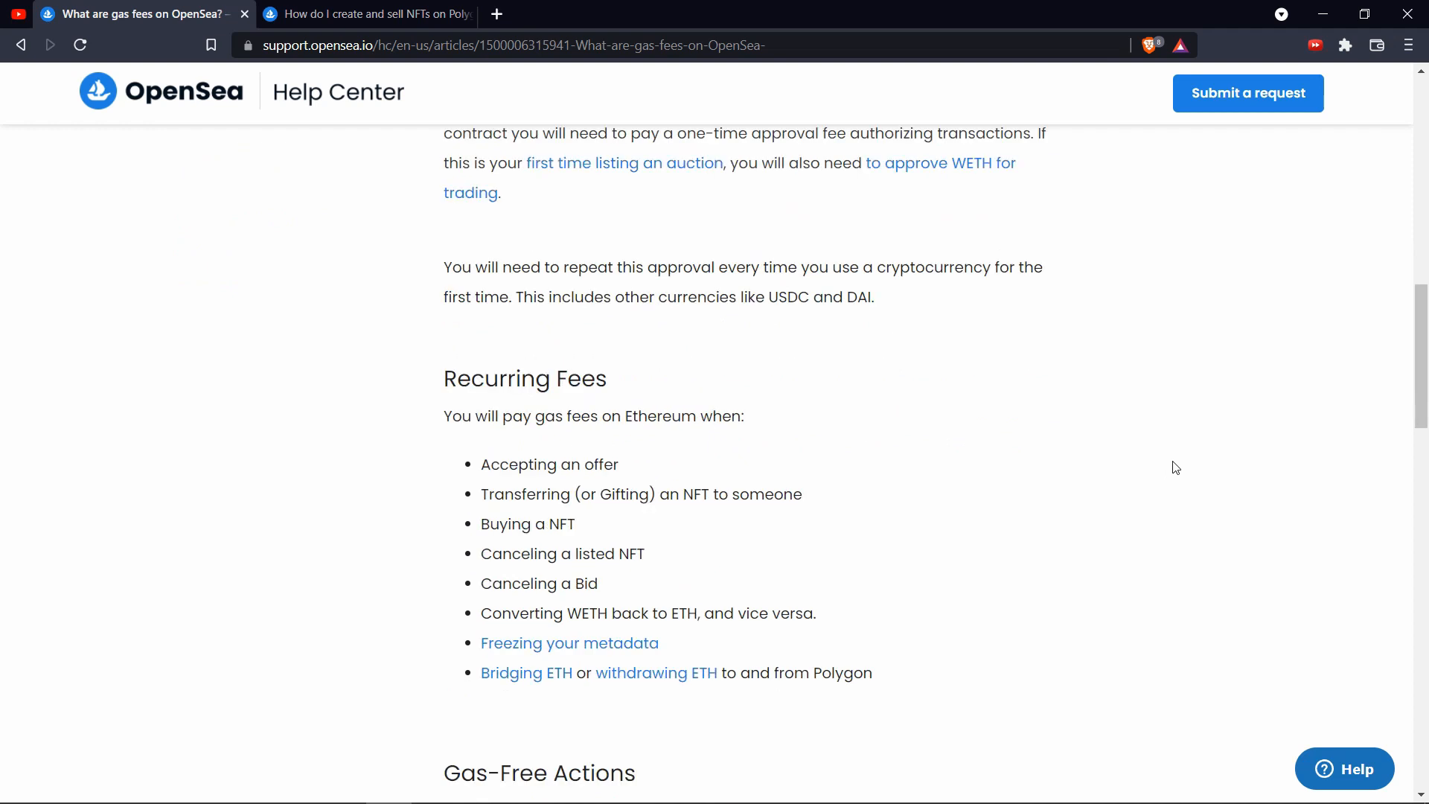
pyautogui.scroll(-3, 1174, 468)
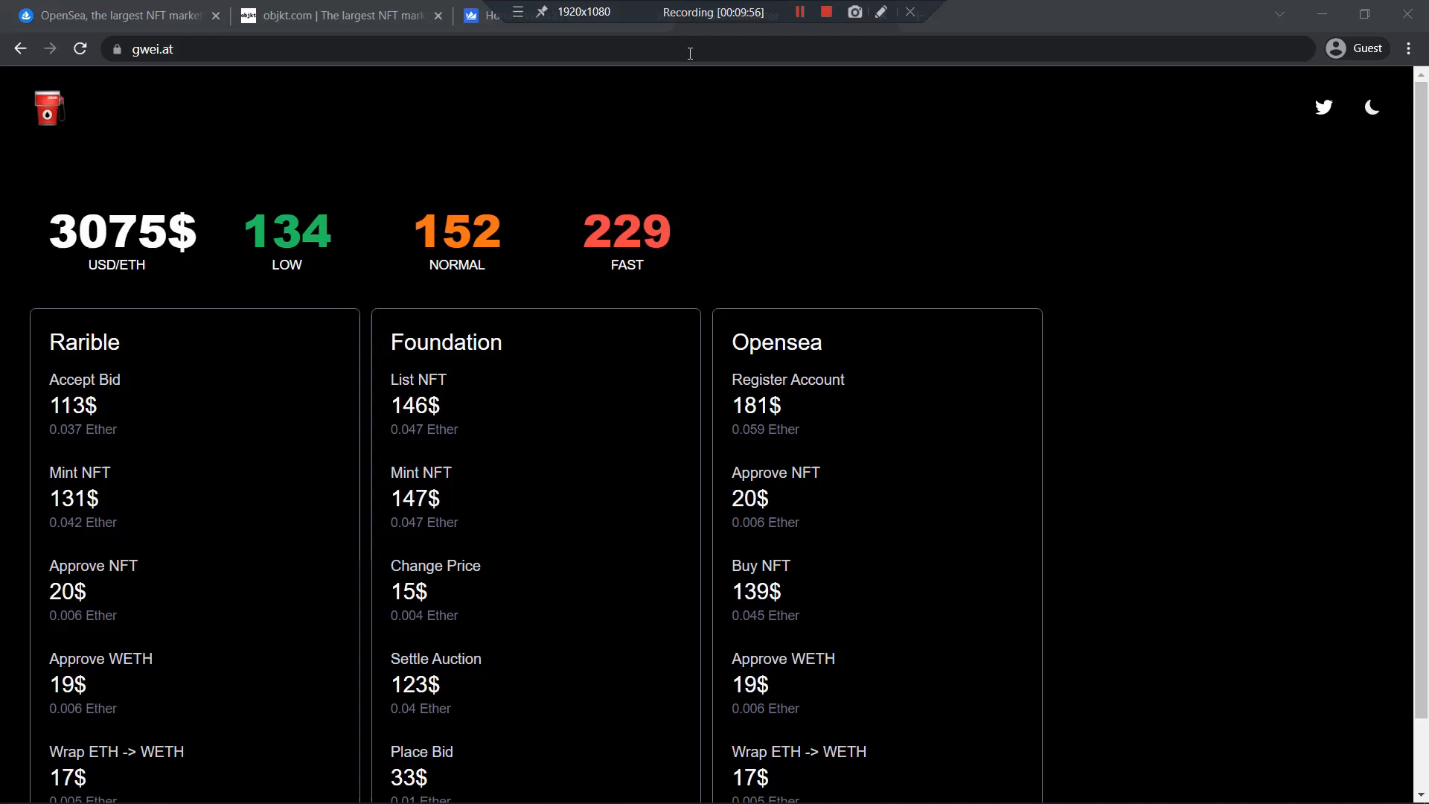
pyautogui.scroll(-1, 1065, 307)
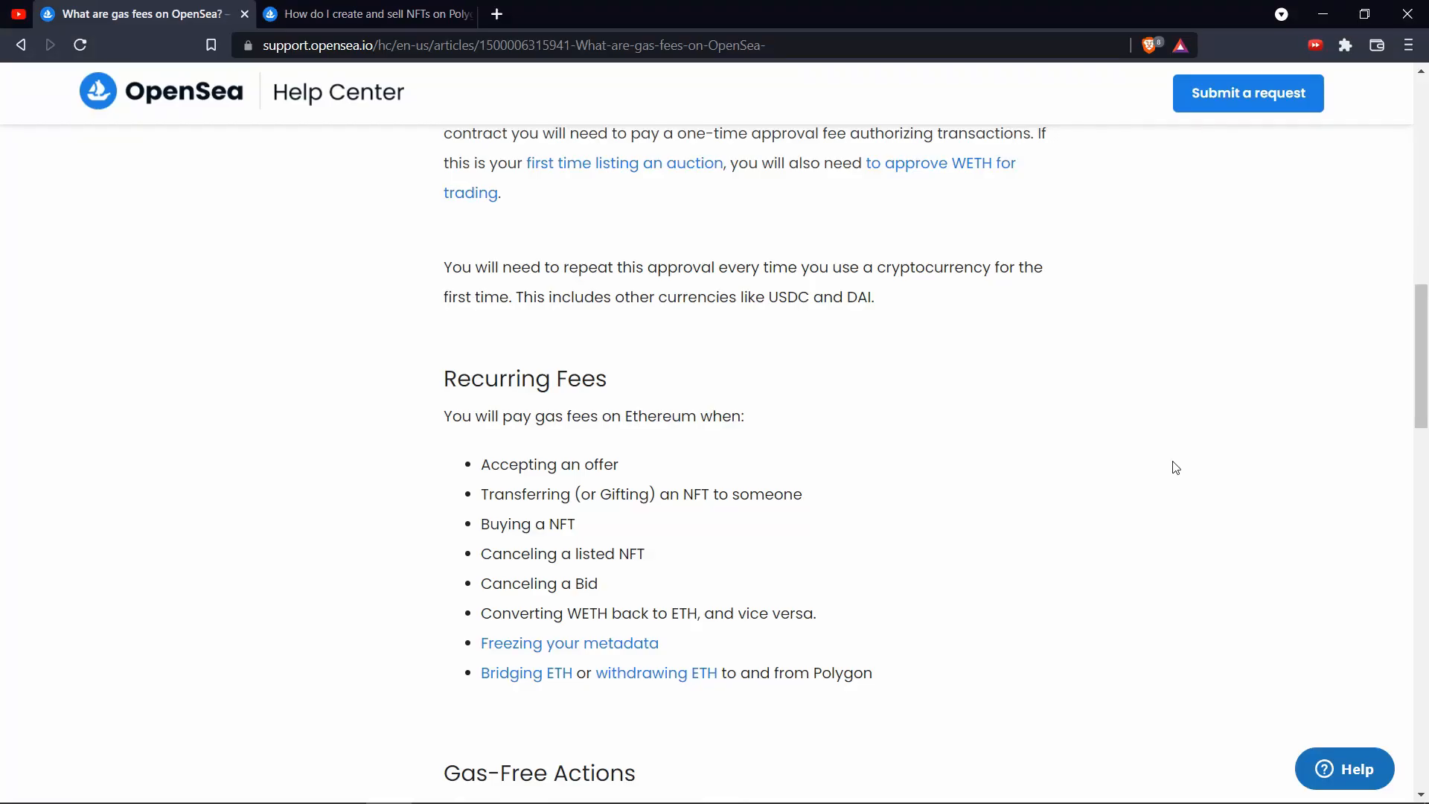
pyautogui.scroll(-2, 1173, 466)
pyautogui.scroll(-1, 1172, 467)
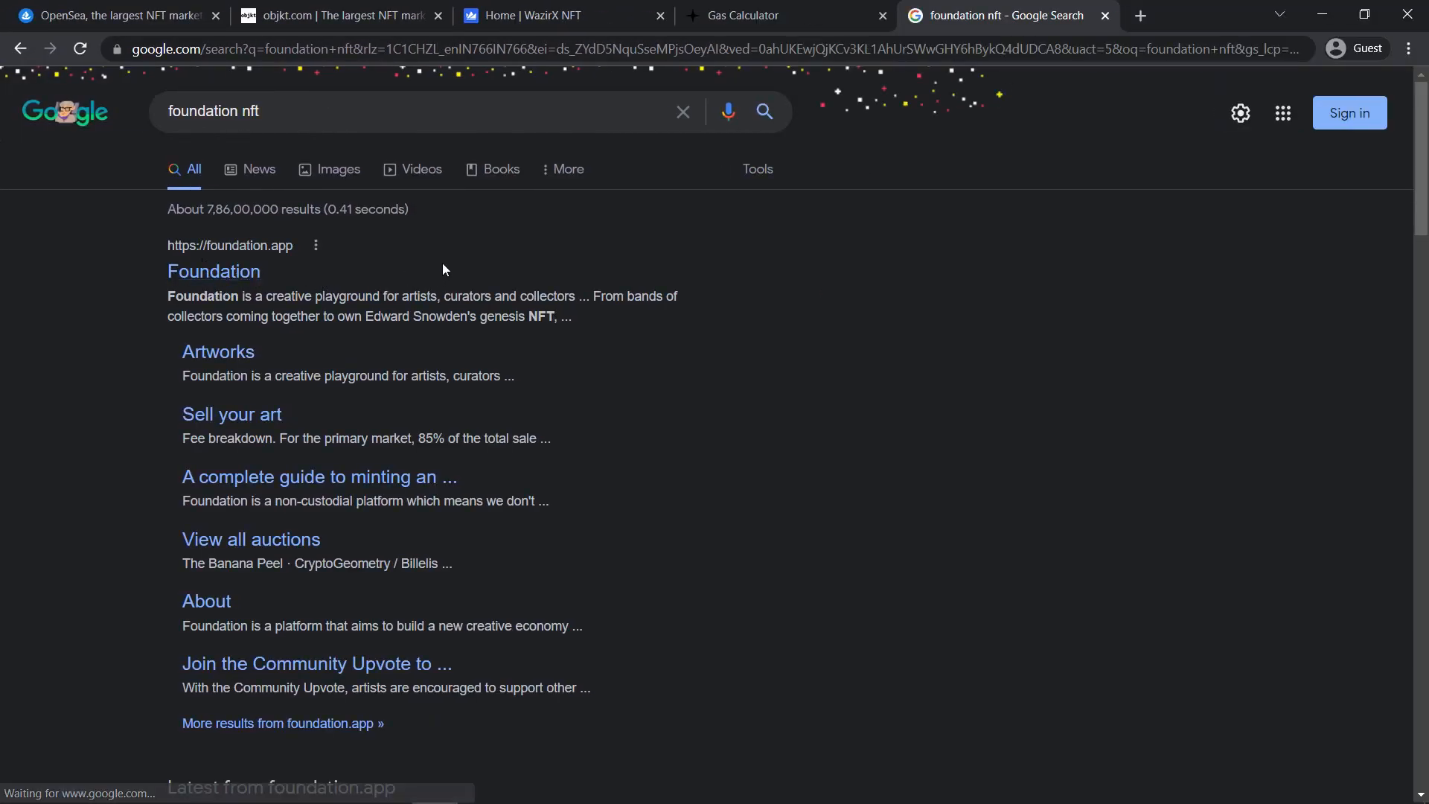
# - Go to the Foundation marketplace site from the foundation.app result
pyautogui.click(215, 275)
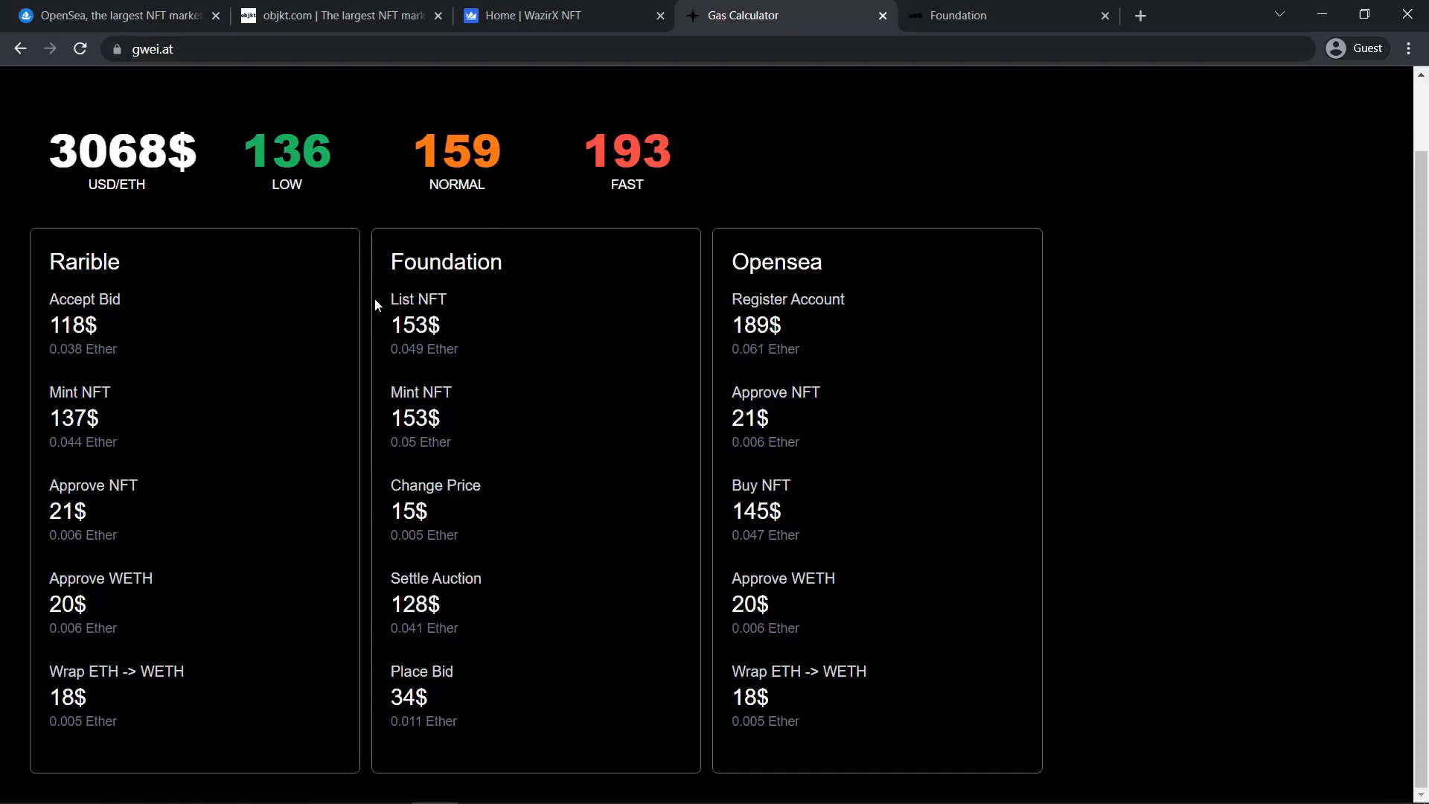
# - Highlight Foundation's List NFT and Mint NFT gas costs, then re-highlight the updated values
pyautogui.moveTo(392, 317); pyautogui.dragTo(442, 418)
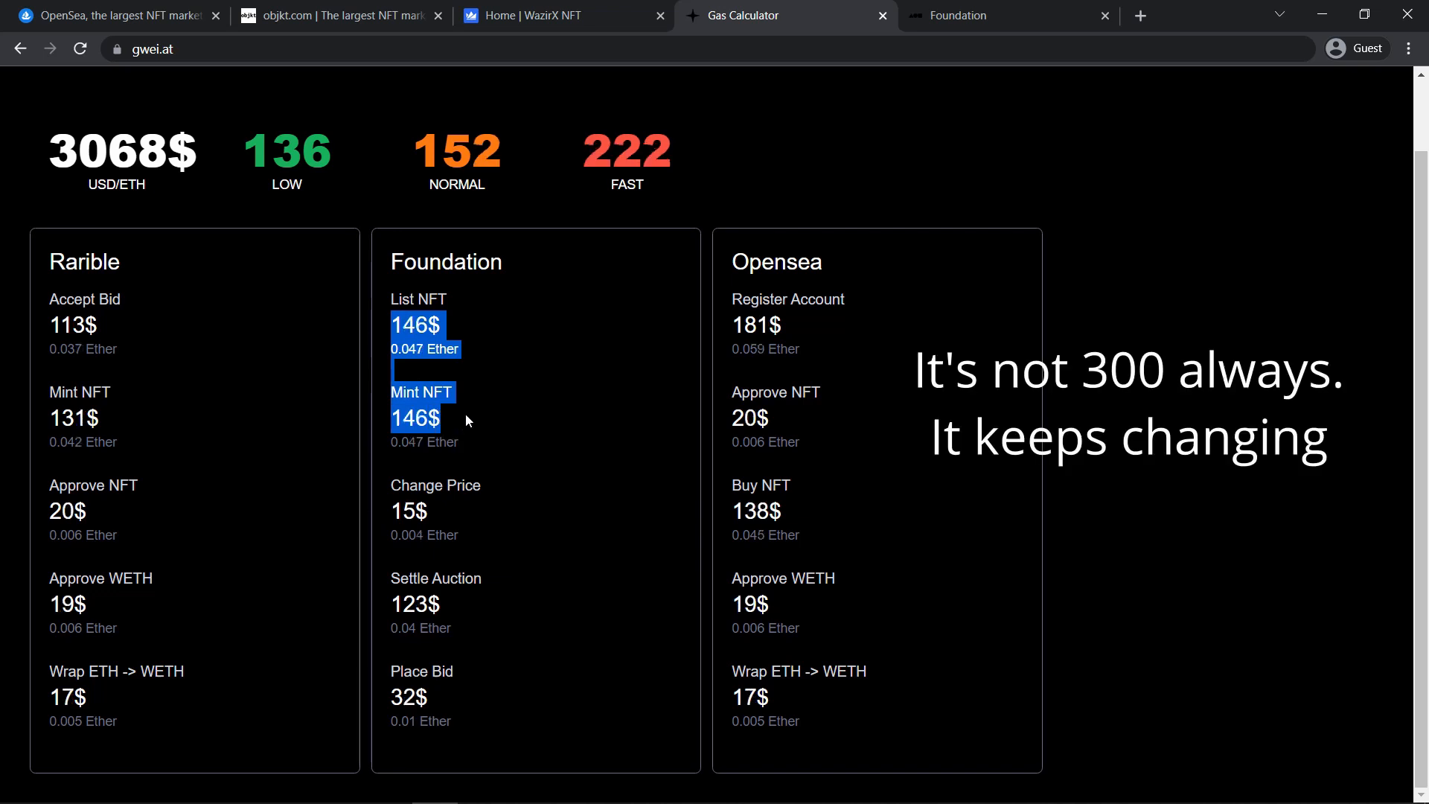
pyautogui.click(435, 399)
pyautogui.moveTo(389, 324); pyautogui.dragTo(449, 419)
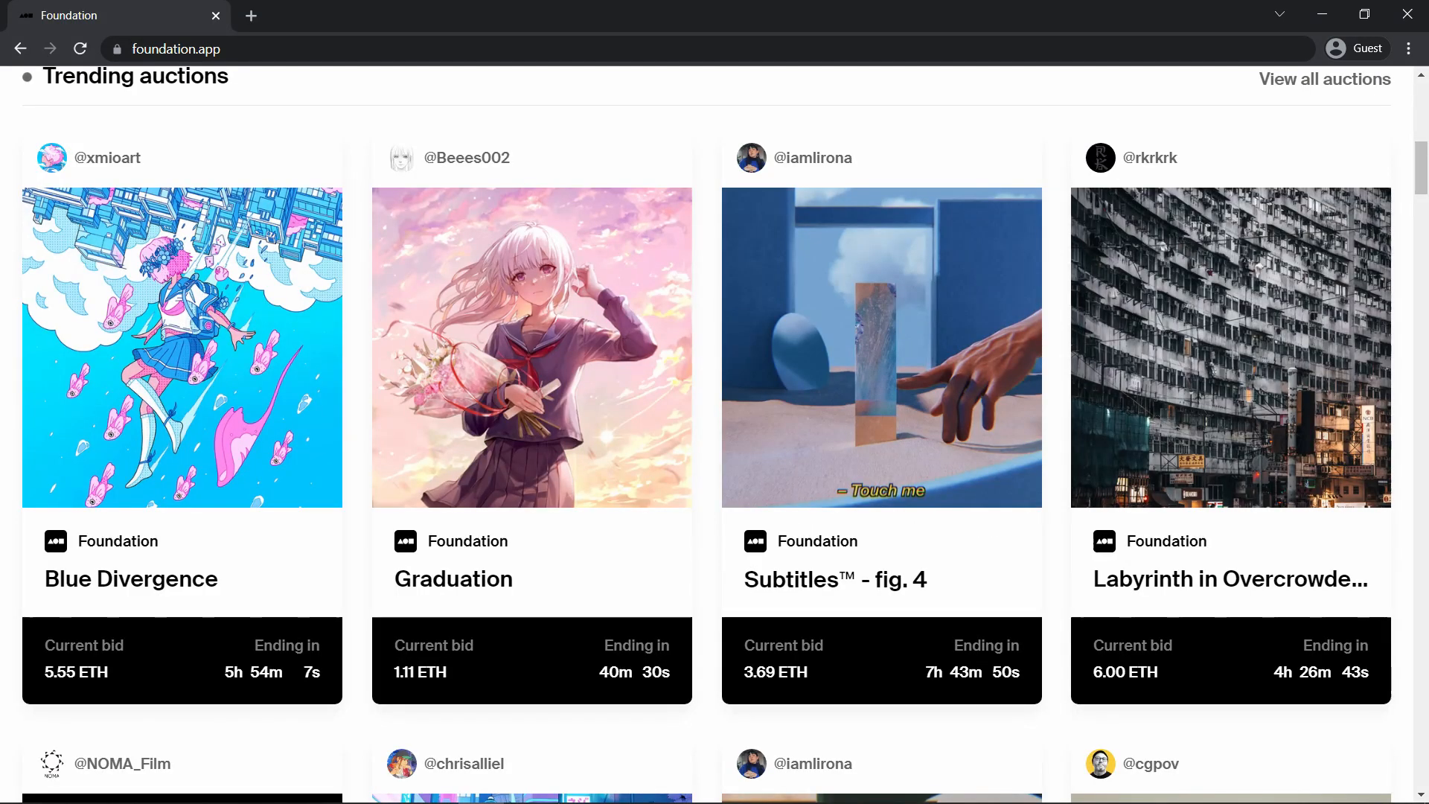
pyautogui.scroll(-10, 715, 435)
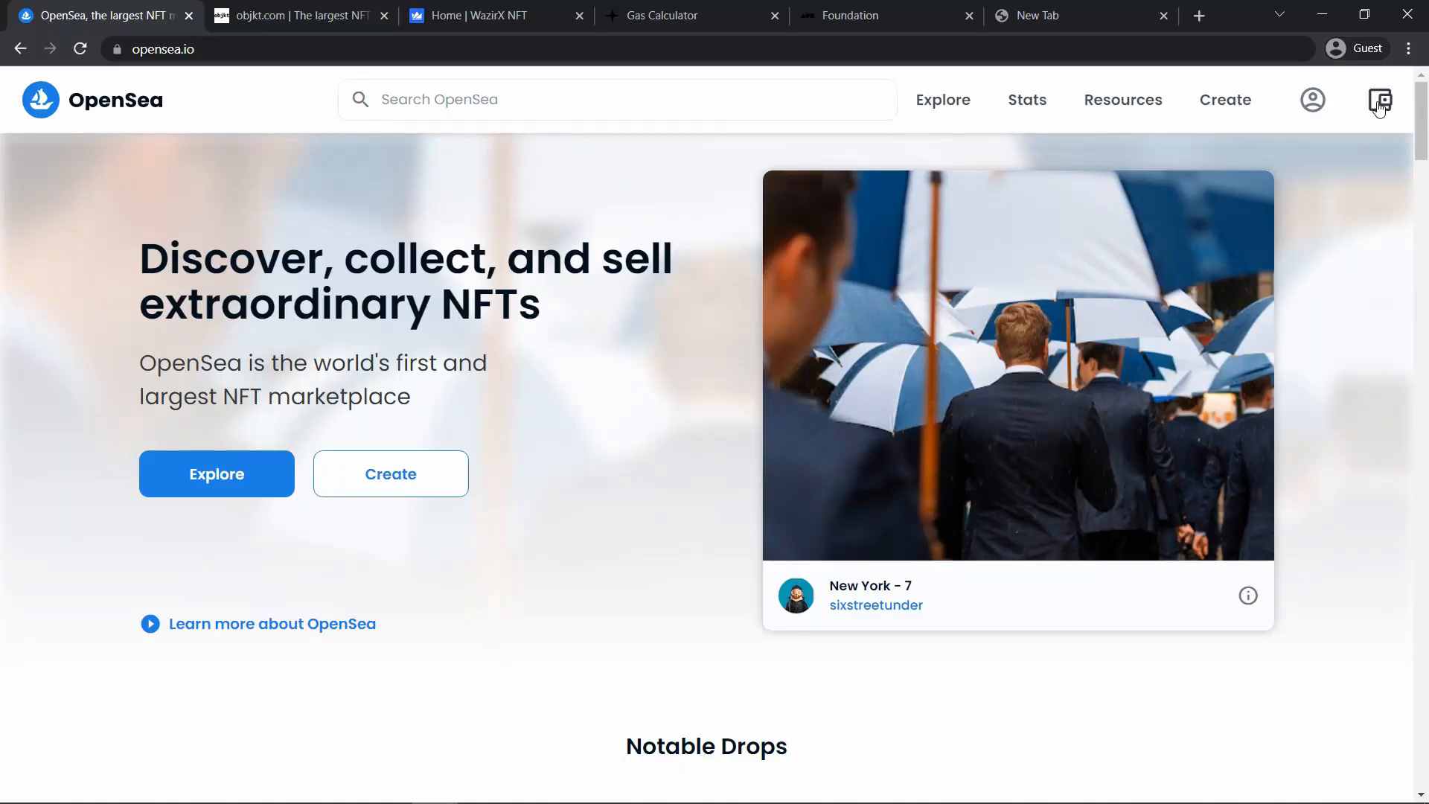
# - Show OpenSea's wallet providers: WalletConnect, MetaMask, Coinbase Wallet and Fortmatic
pyautogui.click(1380, 100)
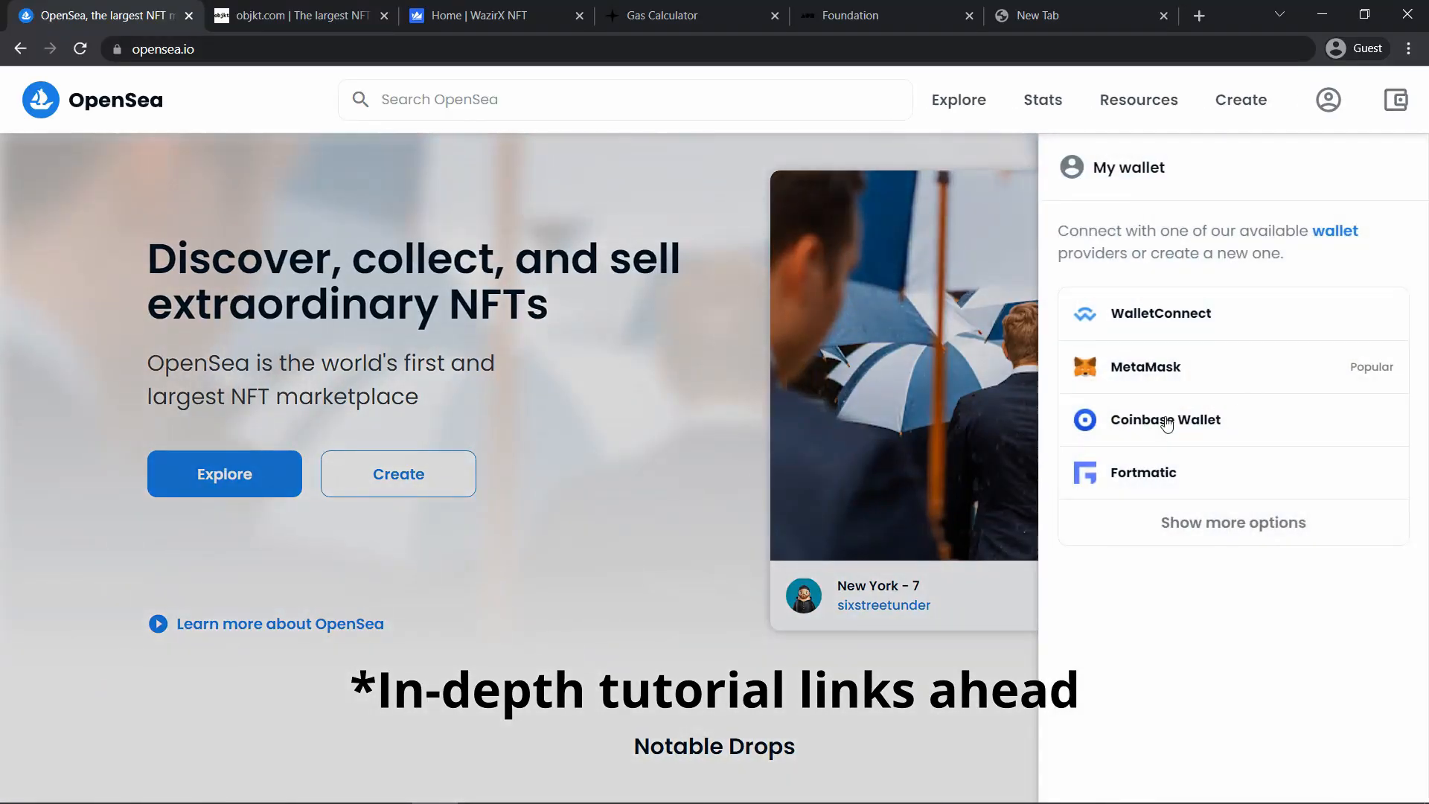